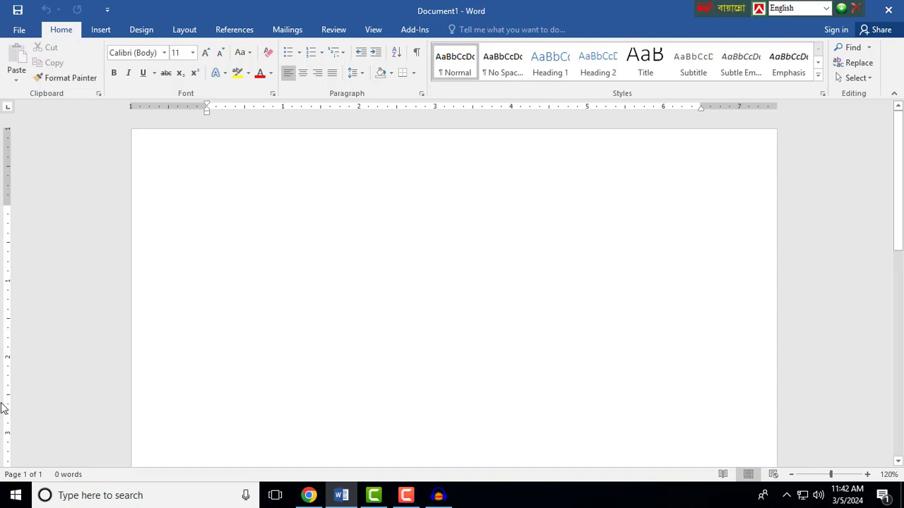
Open Word Options on the Customize Ribbon page
left_click(19, 31)
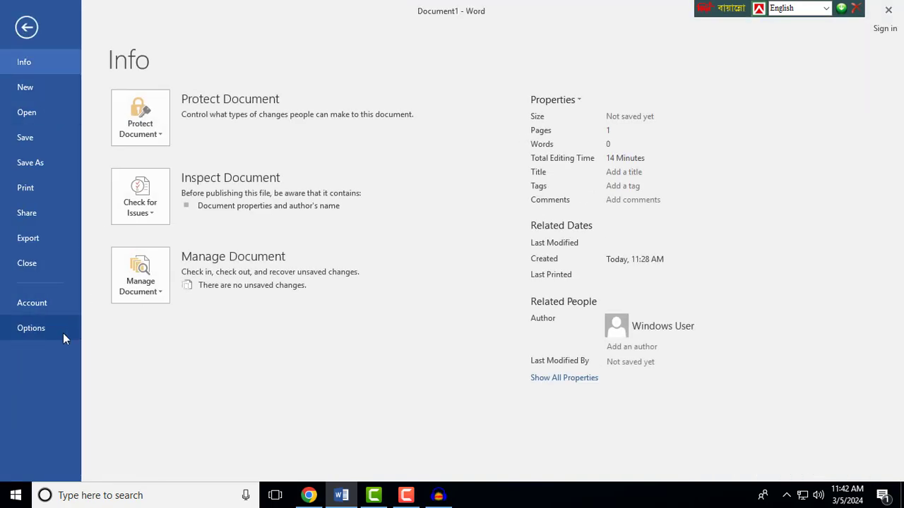
left_click(38, 329)
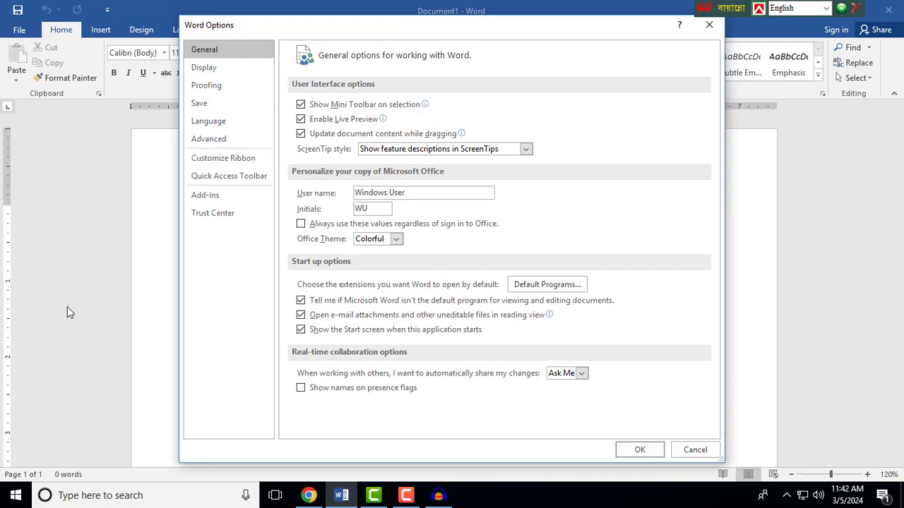
left_click(219, 161)
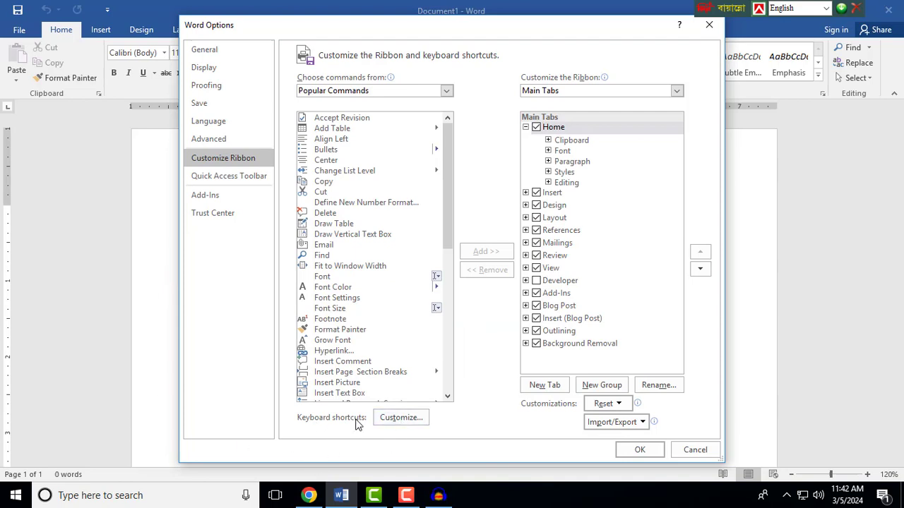
Open Customize Keyboard and choose the Fonts category, listing installed fonts with Calibri selected
left_click(402, 422)
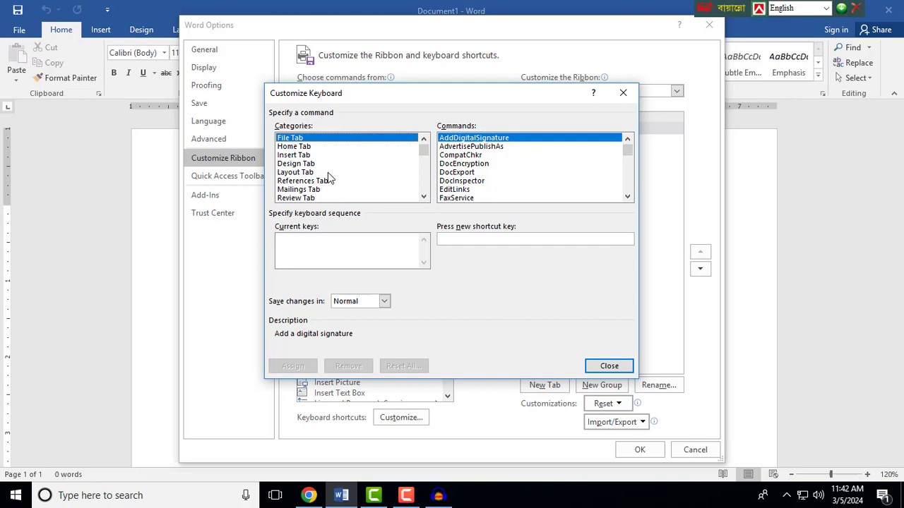
scroll(345, 176, "down", 5)
left_click(352, 198)
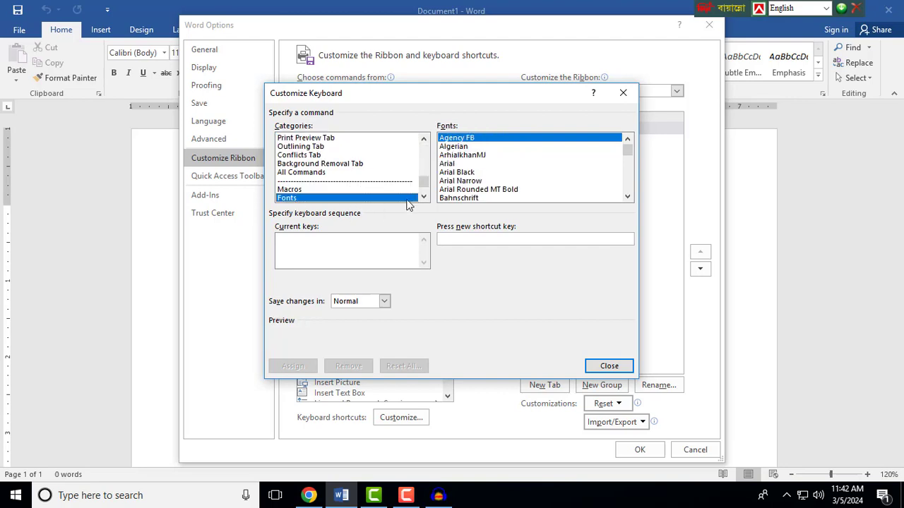
scroll(423, 187, "up", 3)
scroll(423, 187, "down", 4)
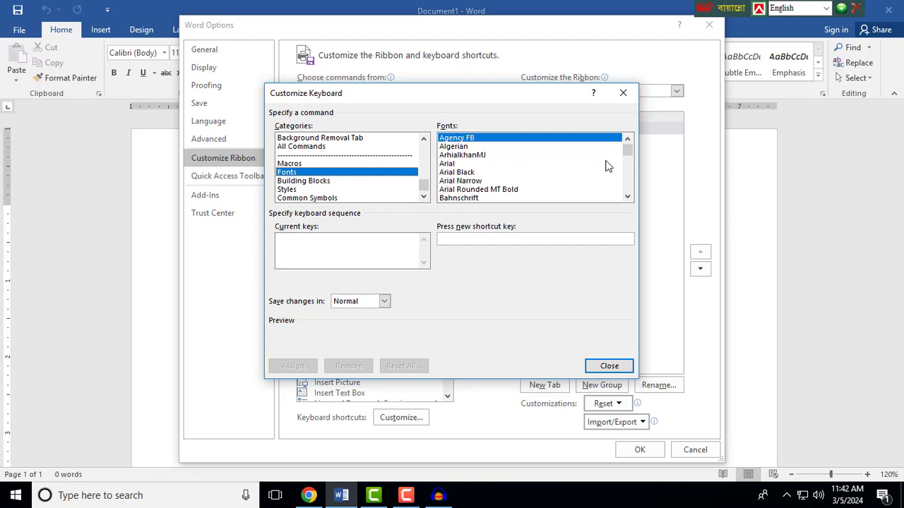
mouse_move(627, 151)
left_mouse_down()
mouse_move(628, 199)
mouse_move(630, 149)
left_mouse_up()
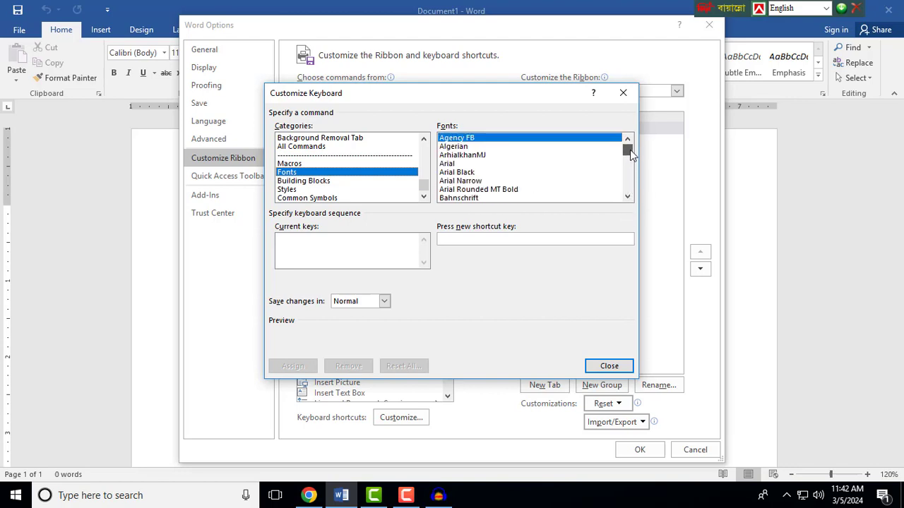
Assign Ctrl+Shift+C to the Calibri font, then remove that shortcut again
left_click(590, 173)
key("c")
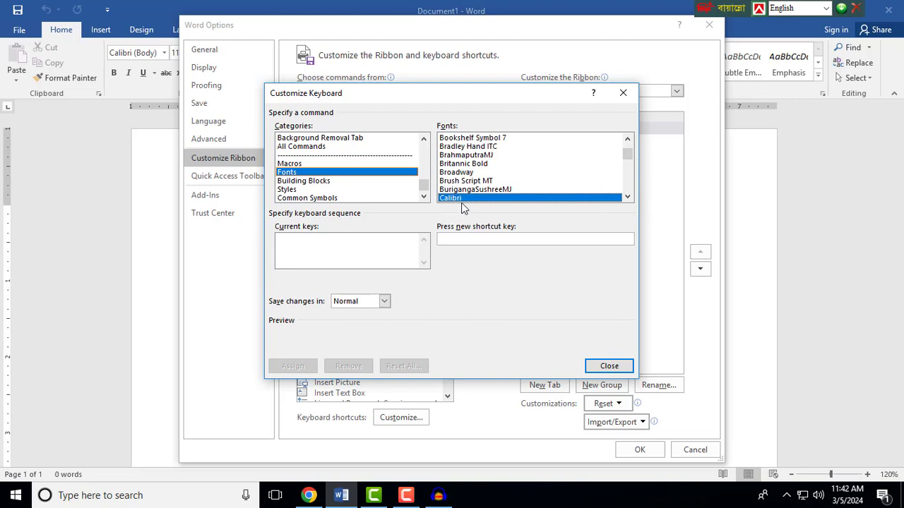
left_click(483, 239)
key("ctrl+shift+c")
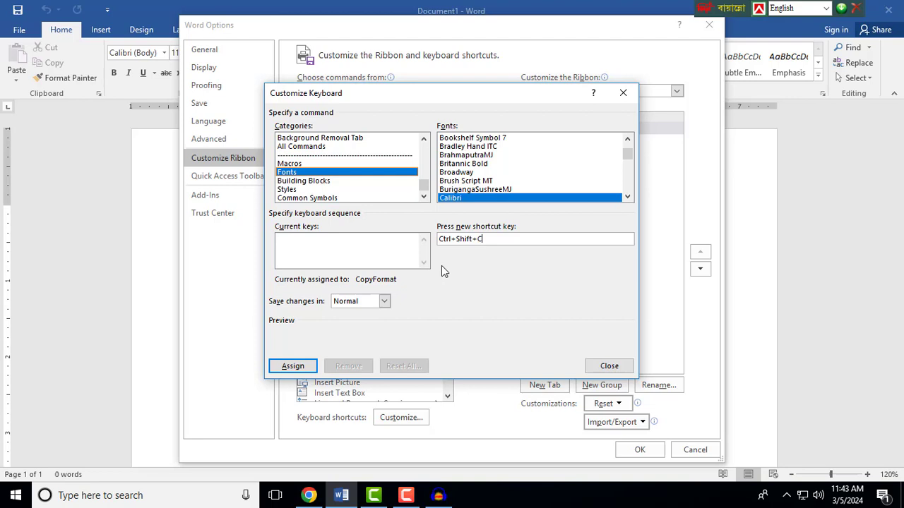
double_click(480, 239)
left_click(289, 368)
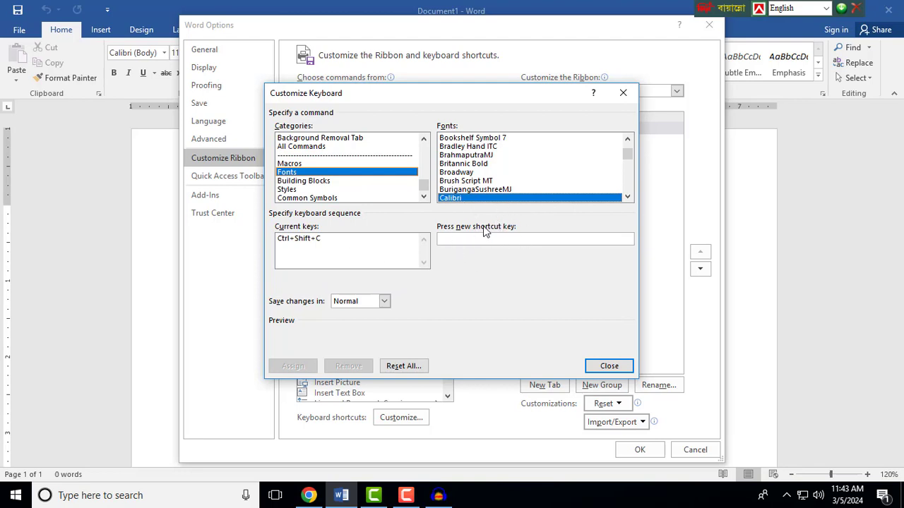
left_click(301, 240)
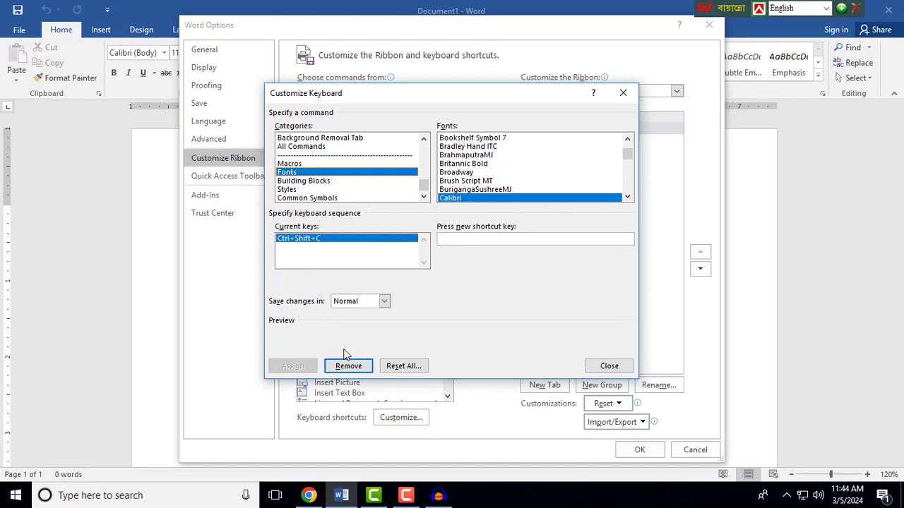
left_click(348, 366)
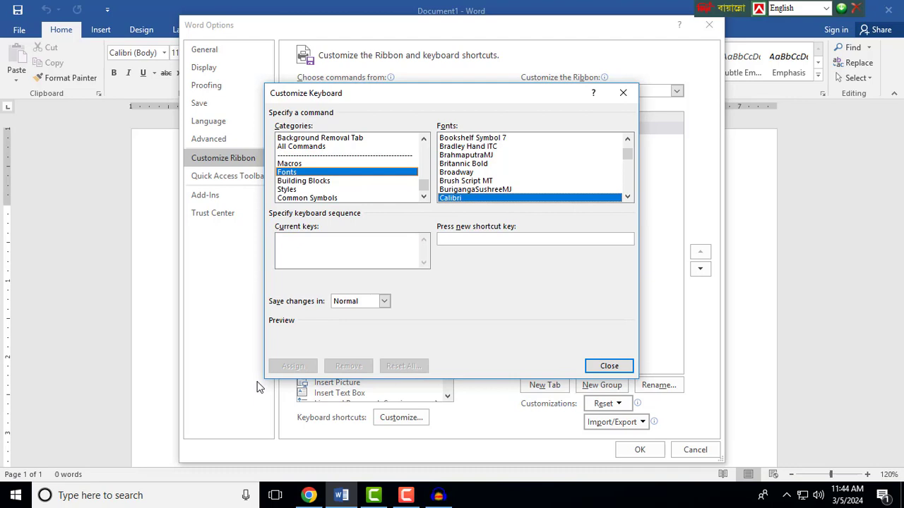
Assign Ctrl+Shift+E as Calibri's keyboard shortcut
left_click(454, 241)
key("ctrl+shift+e")
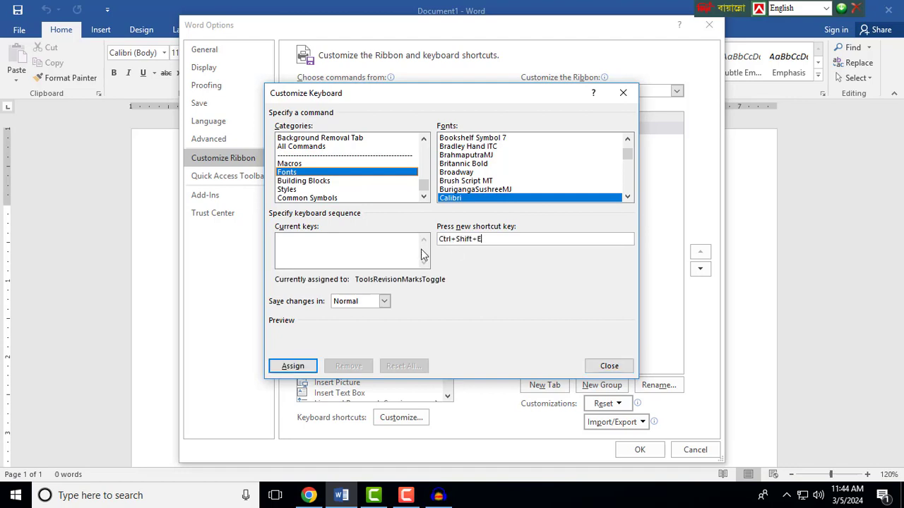
left_click(294, 368)
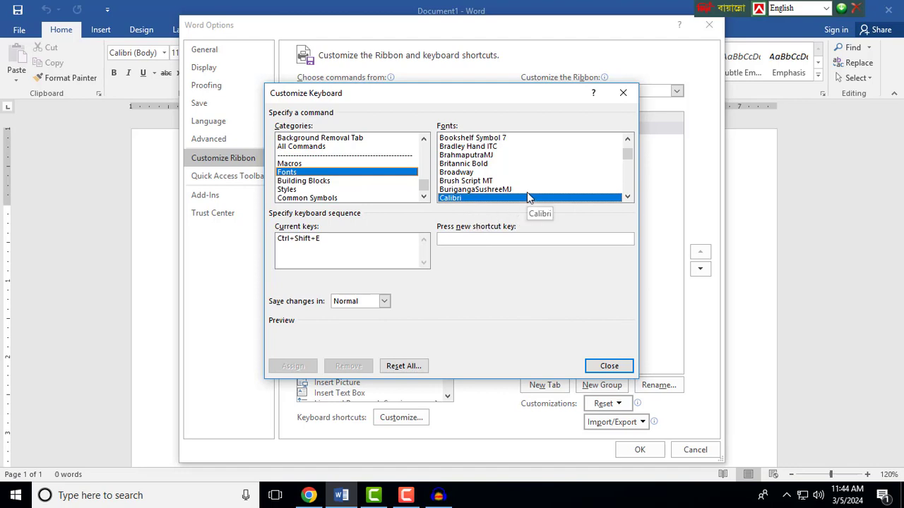
Assign Ctrl+Shift+B to the SutonnyMJ font and close Customize Keyboard
key("s")
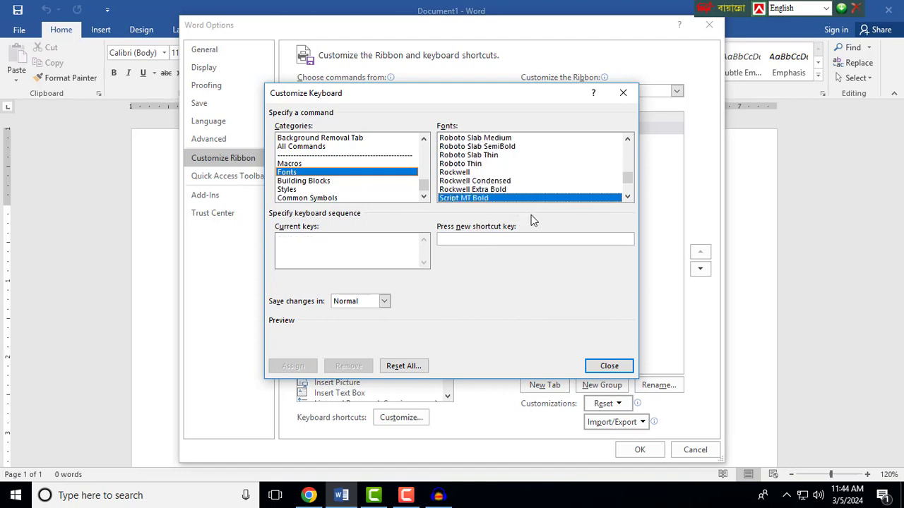
key("Down")
key("Down")
key("Down")
key("Down")
key("Down")
key("Down")
key("Down")
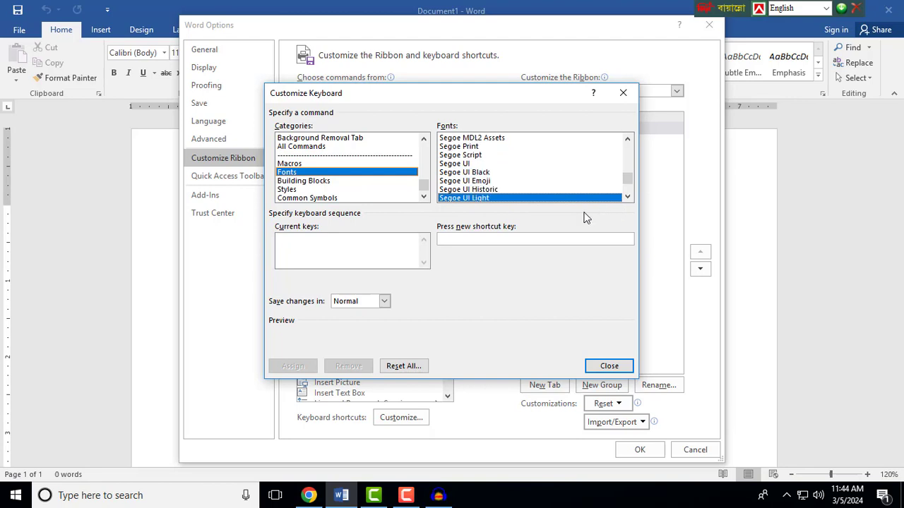
key("Down")
key("Down")
key("Down")
key("Down")
key("Down")
key("Down")
key("Down")
key("Down")
key("Down")
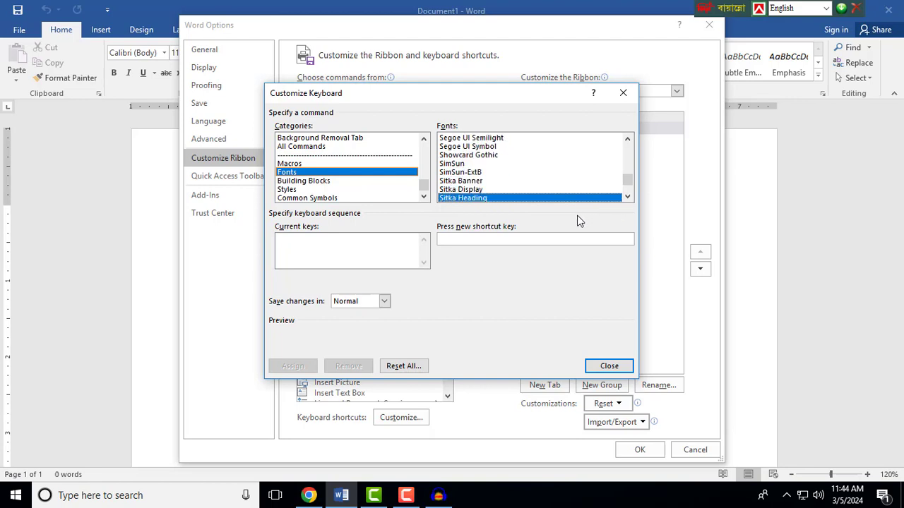
key("Down")
key("Down")
key("Down")
key("Down")
key("Down")
key("Down")
key("Down")
key("Down")
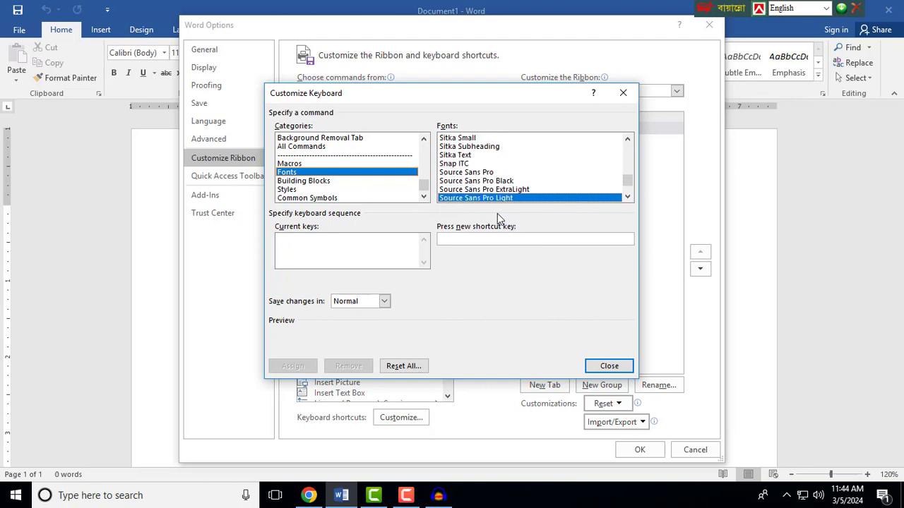
key("Down")
key("Down")
key("Down")
key("Down")
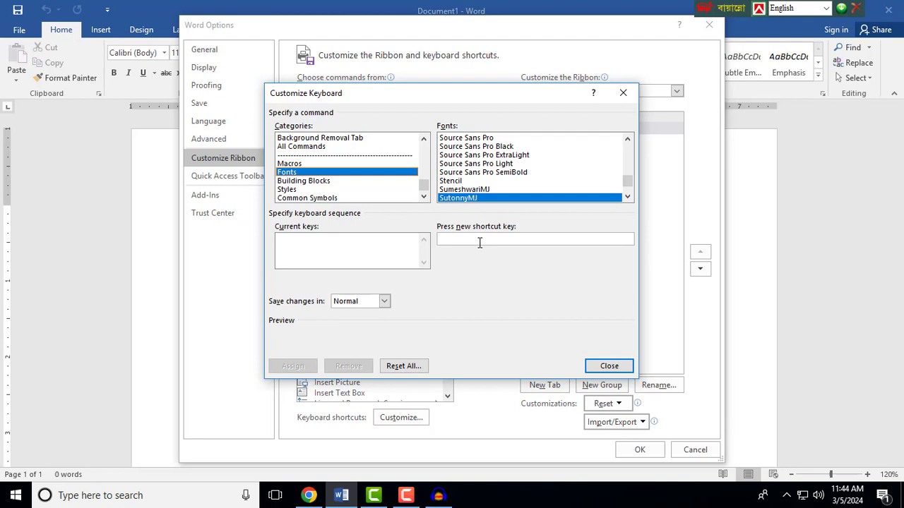
key("ctrl+shift+b")
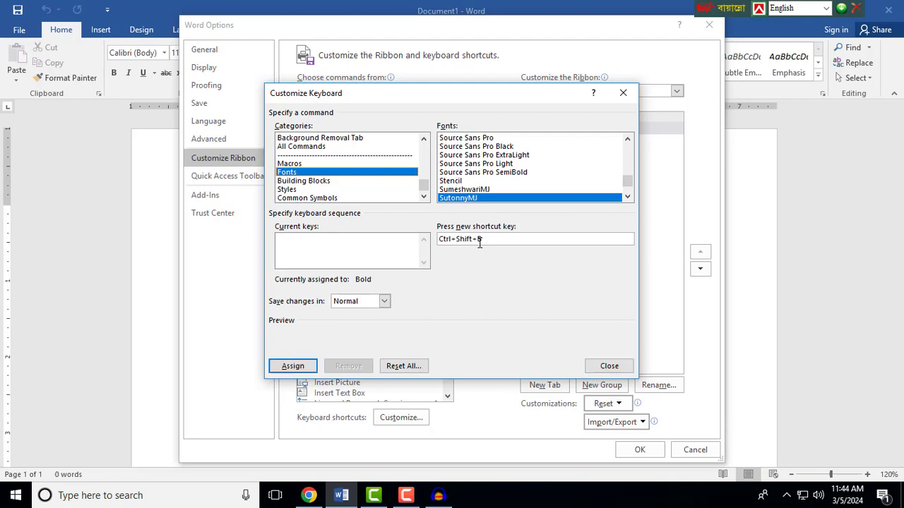
left_click(290, 366)
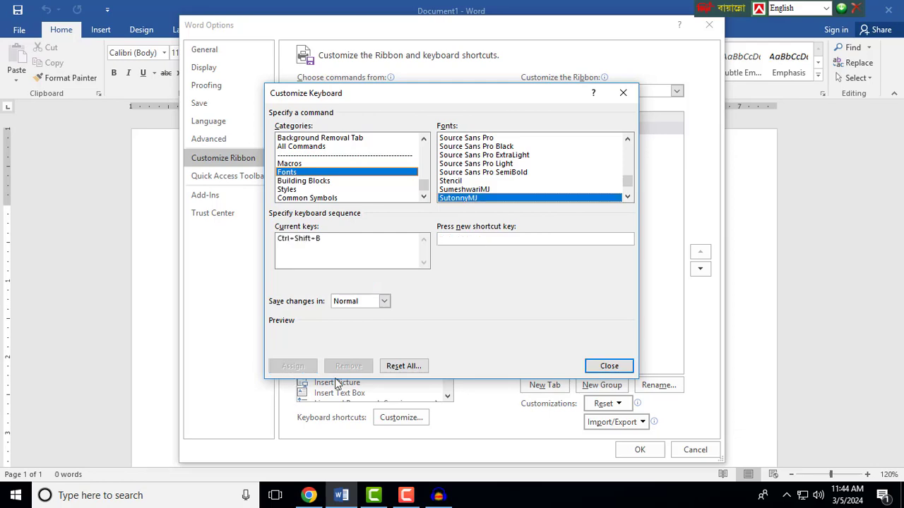
left_click(604, 365)
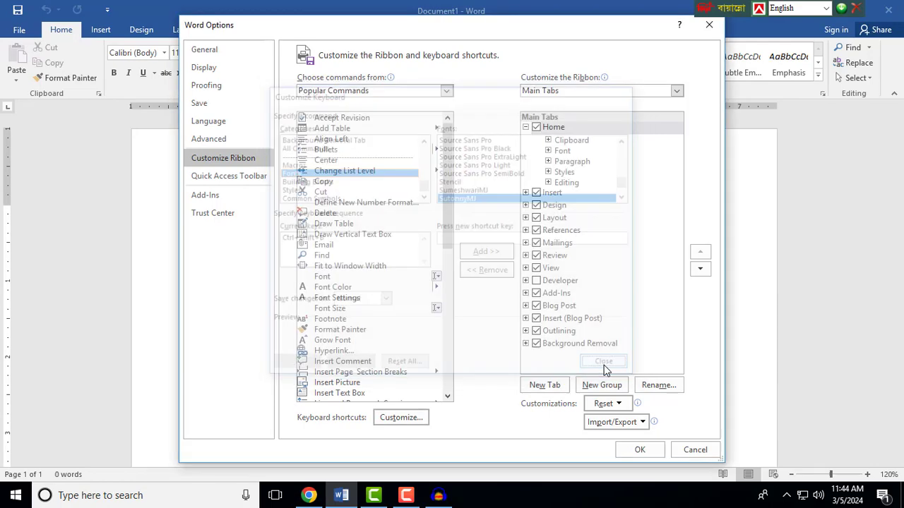
Close Word Options, move the Bijoy bar aside, and switch to Bijoy Classic with SutonnyMJ active
left_click(639, 452)
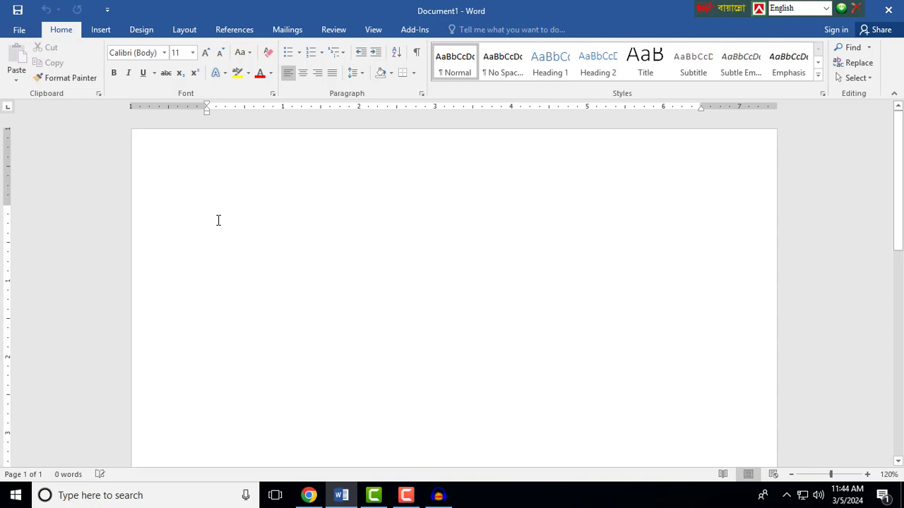
key("ctrl+alt+b")
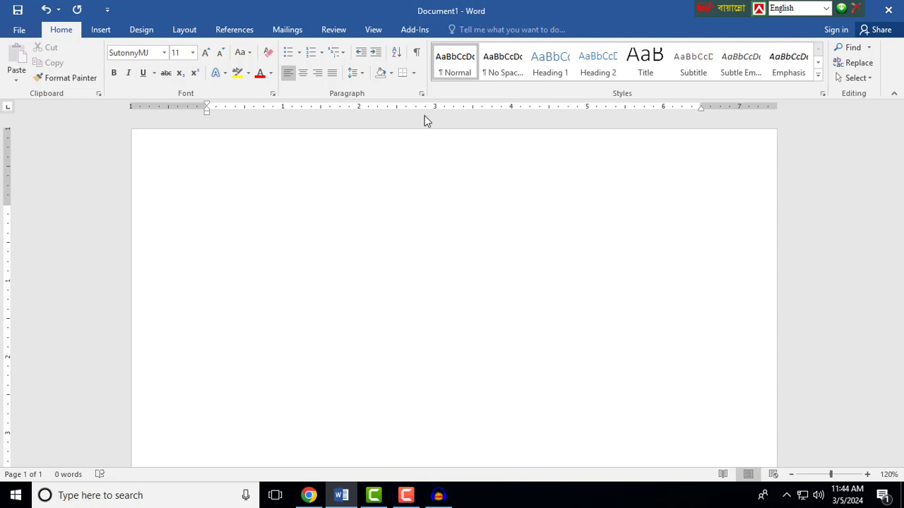
mouse_move(727, 8)
left_mouse_down()
mouse_move(629, 17)
mouse_move(633, 8)
left_mouse_up()
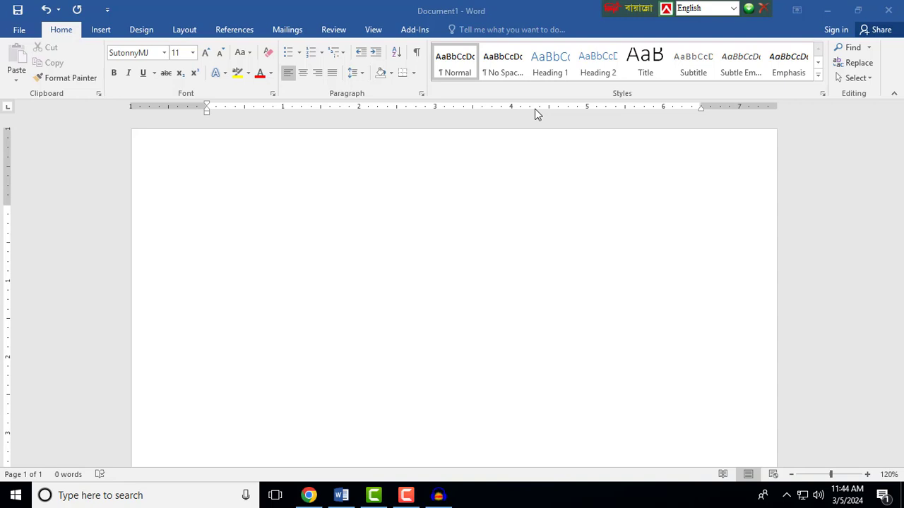
key("ctrl+alt+b")
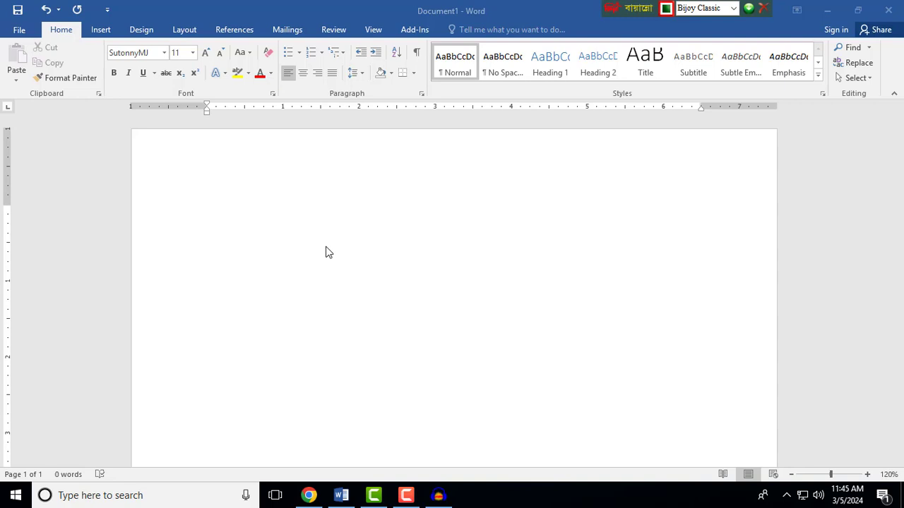
Type 'আমার সোনার বাংলা আমি তোমাই ভালোবাসি।' in SutonnyMJ, then an English name in Calibri
left_click(270, 237)
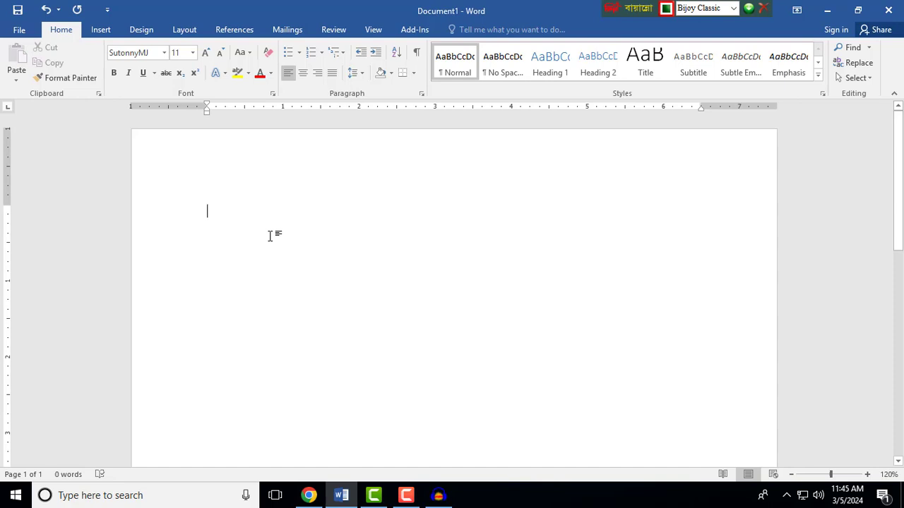
type("আমার")
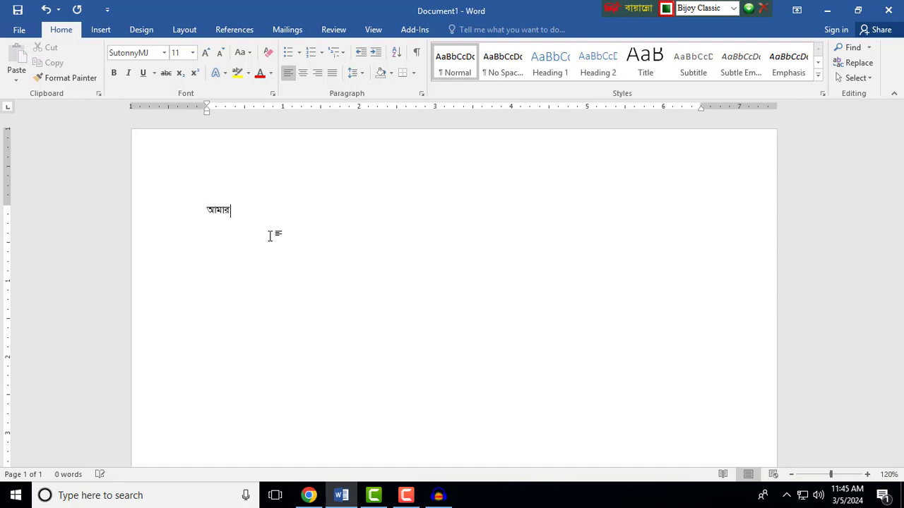
type(" সোনার ")
type(" বাংলা ")
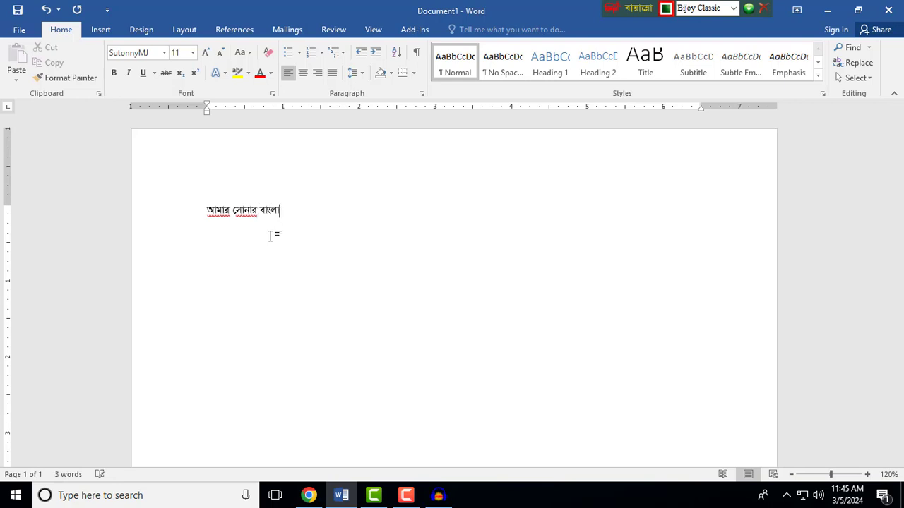
type("আমি ")
type("তেোমাই ভ")
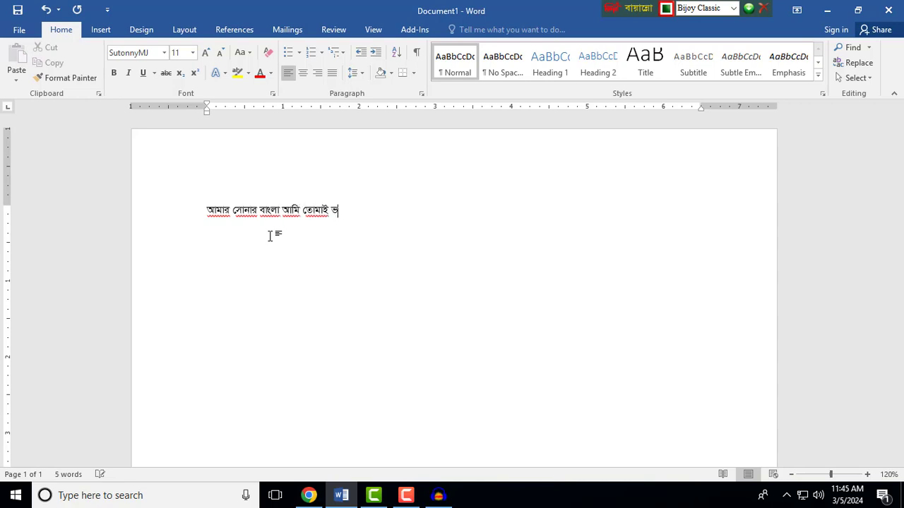
type("ালোবাসি")
type("।")
key("ctrl+alt+b")
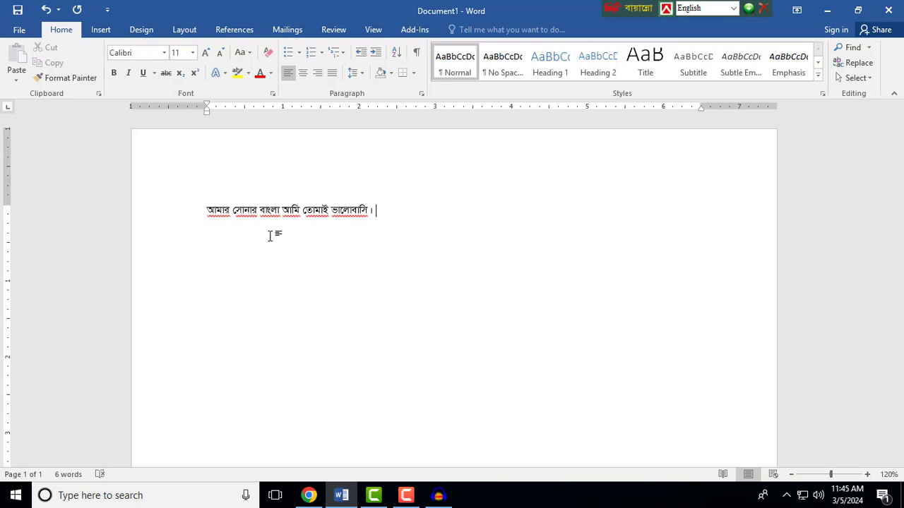
type("b")
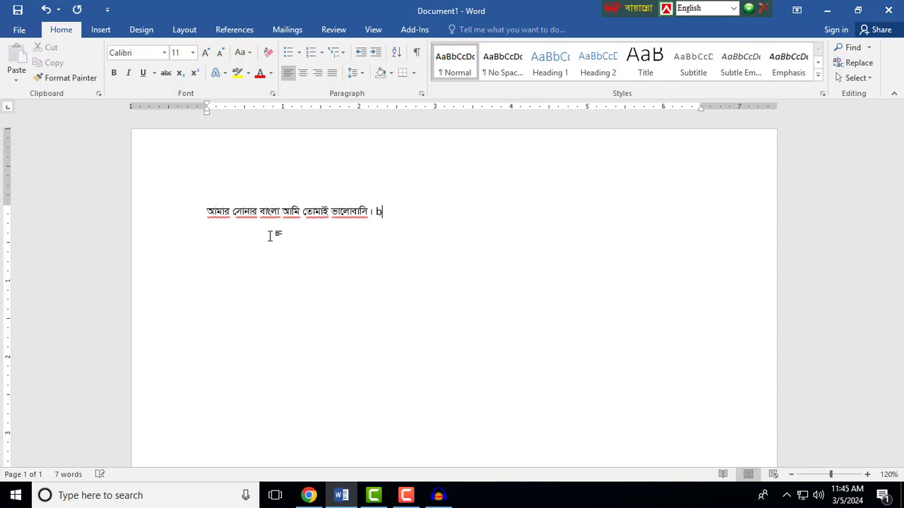
key("BackSpace")
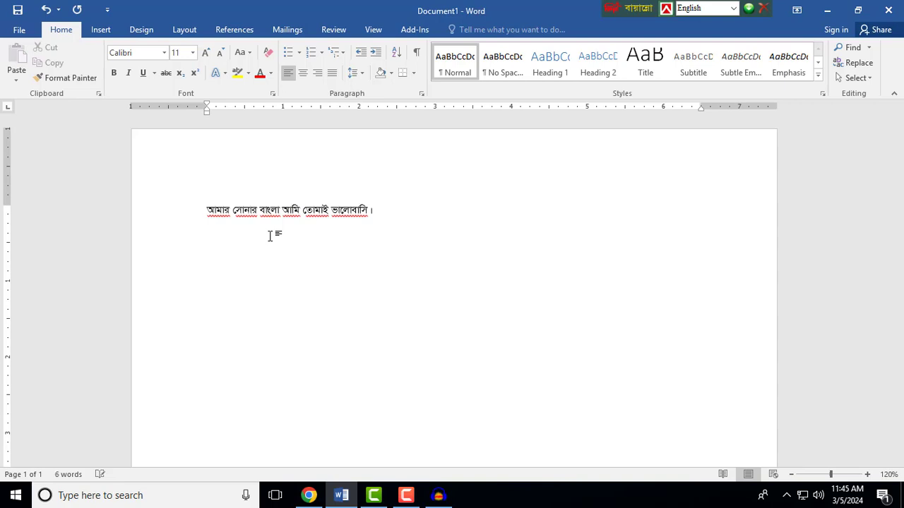
type(" BISWA")
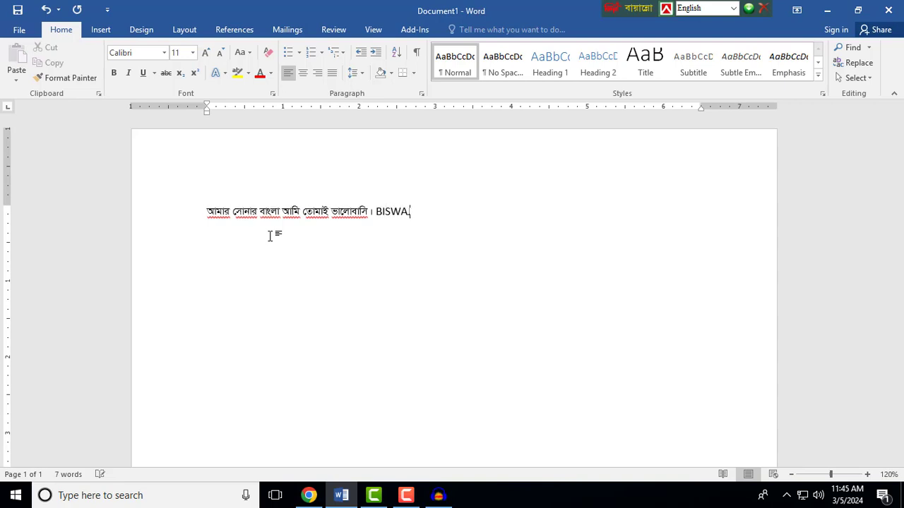
type("JIT")
type(" IT")
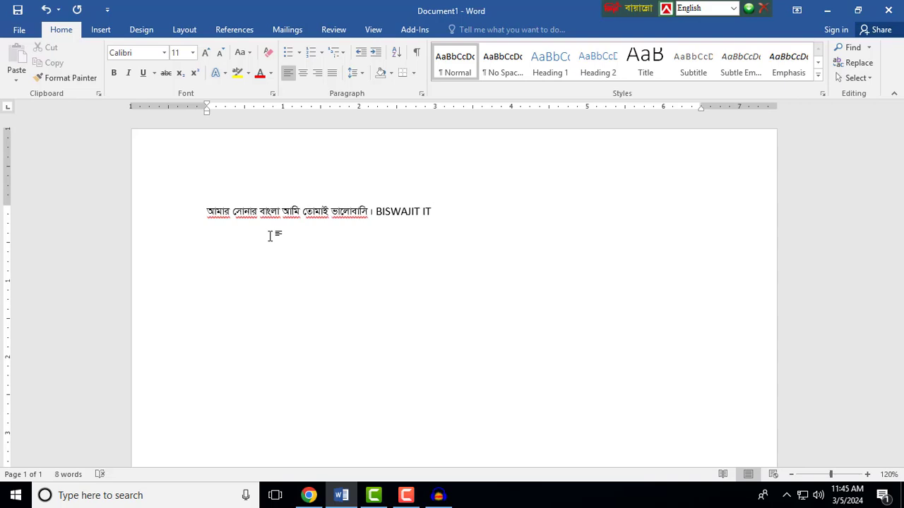